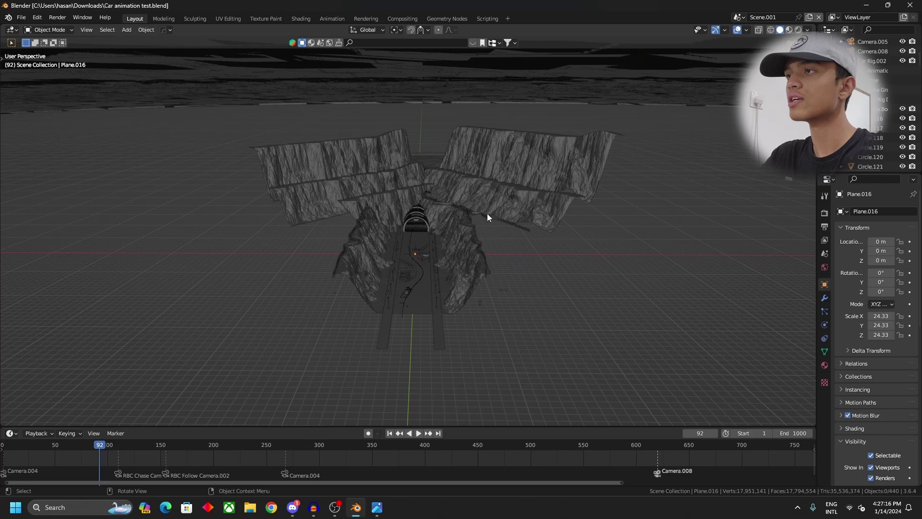
- Take a brief look at the sky reference photo and return to the Blender scene
middle_click_drag(489, 212, 480, 222, "shift")
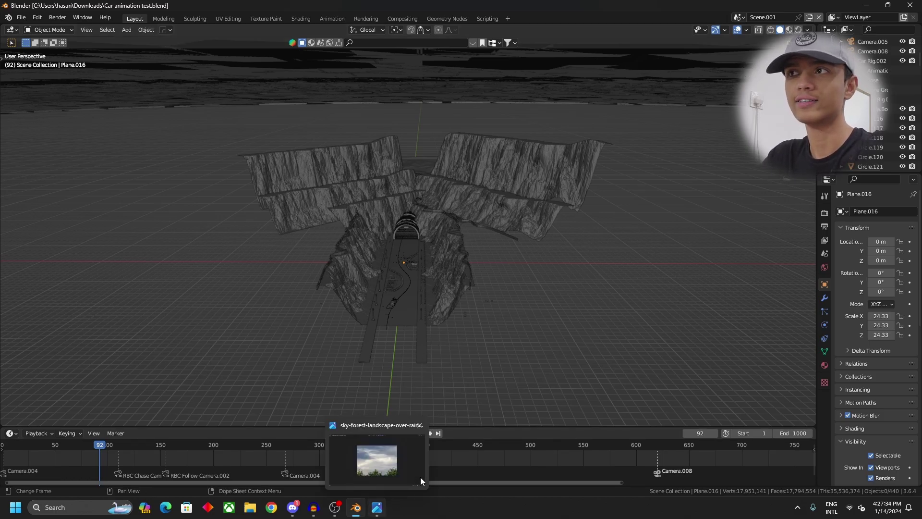
left_click(377, 507)
left_click(867, 8)
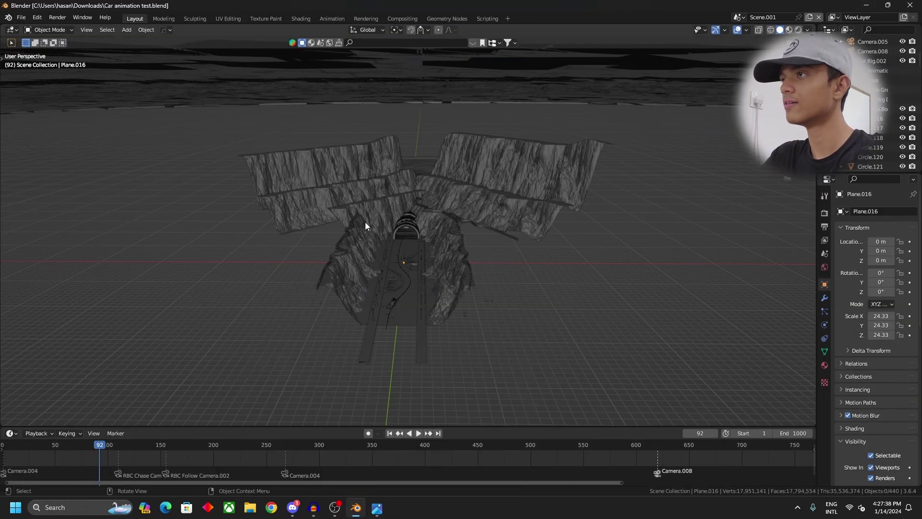
- Select the cliffs, terrain and road objects together and hide them, leaving the cloud layer in the scene
scroll(365, 222, "down", 2)
middle_click_drag(348, 231, 340, 273)
left_click_drag(291, 92, 566, 308)
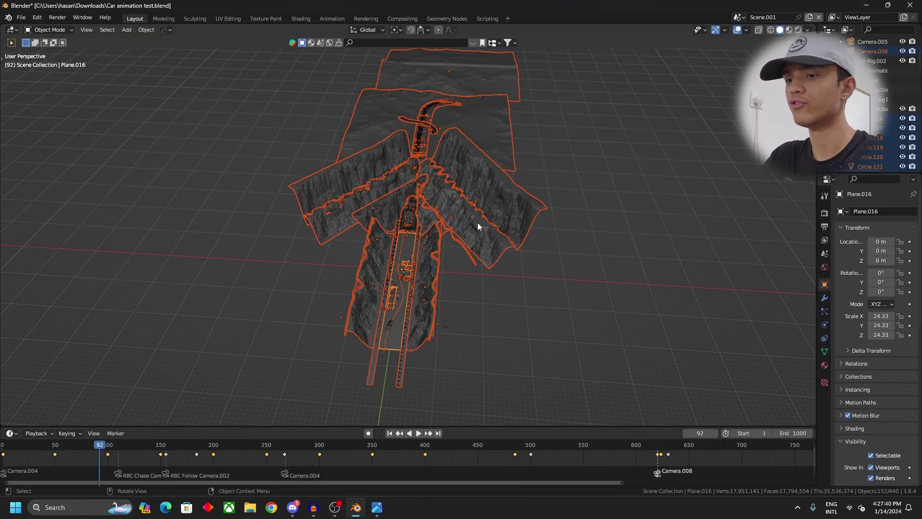
scroll(477, 221, "down", 2)
key("h")
- Preview the cloud layer above the scene in rendered shading, and return to solid shading
mouse_move(476, 221)
middle_mouse_down()
mouse_move(483, 171)
mouse_move(452, 212)
mouse_move(463, 235)
mouse_move(458, 227)
middle_mouse_up()
key("z")
left_click(452, 169)
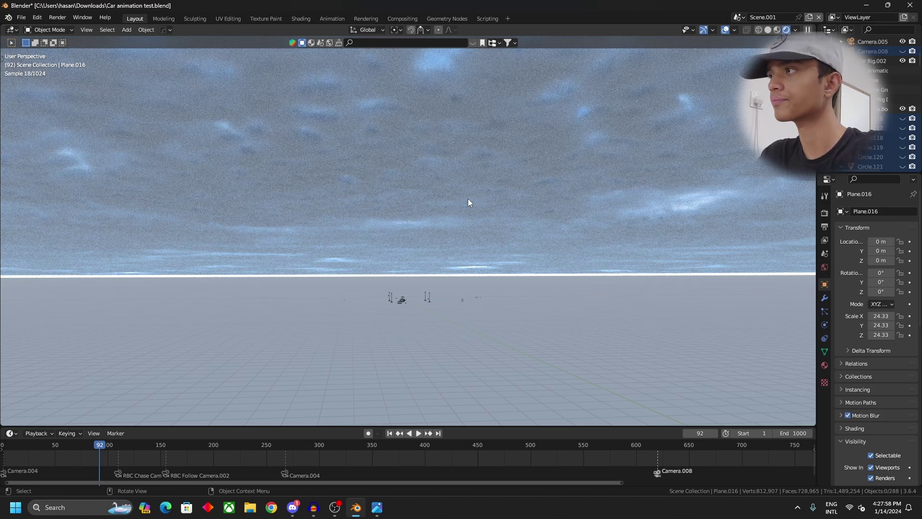
middle_click_drag(469, 202, 319, 221)
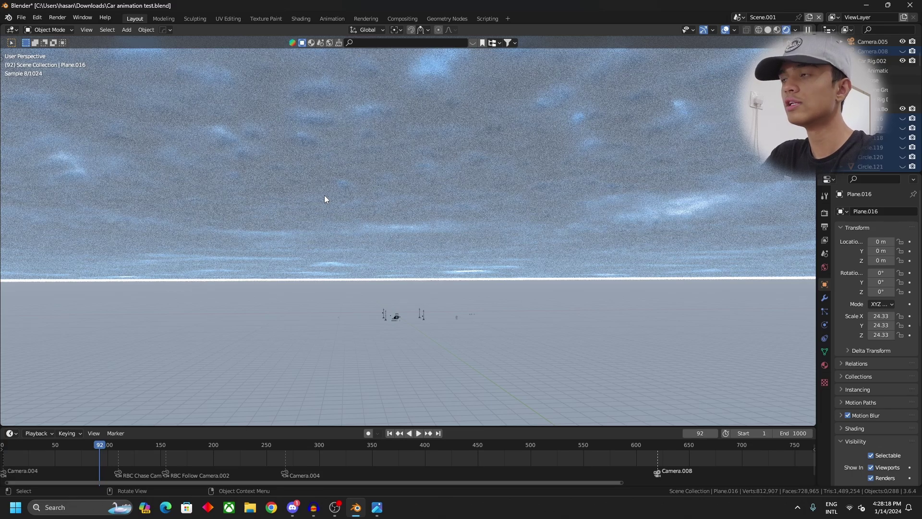
key("z")
left_click(402, 202)
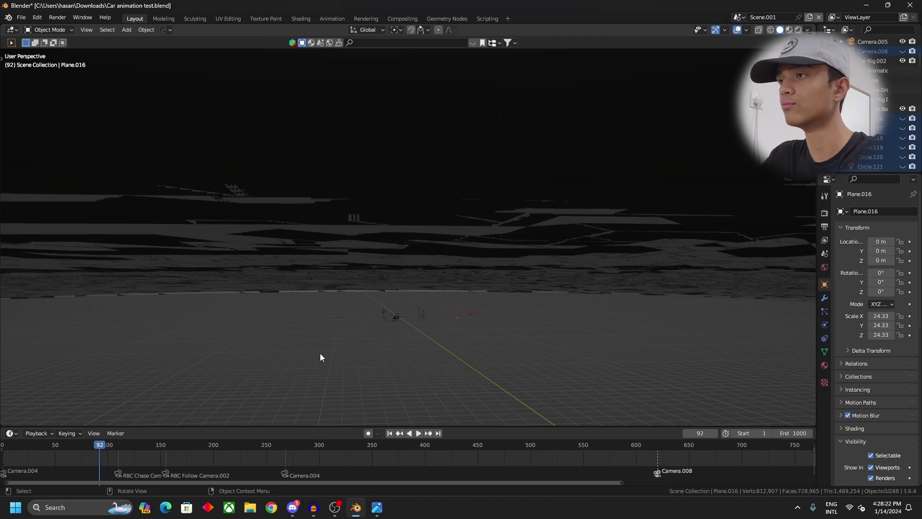
- Examine the cloud shapes, dark patches and bright gaps in the reference photo sky-forest-landscape-over-rainy-above-22566.jpg
left_click(377, 507)
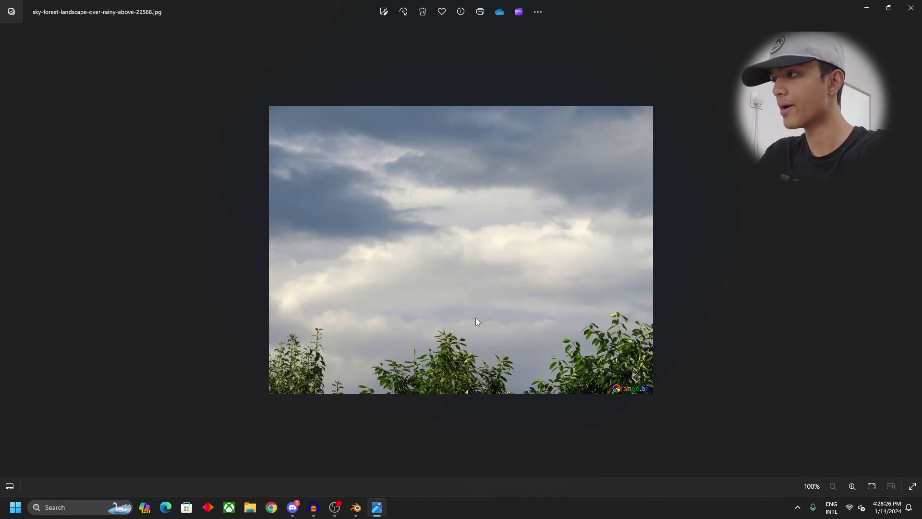
scroll(517, 293, "up", 5)
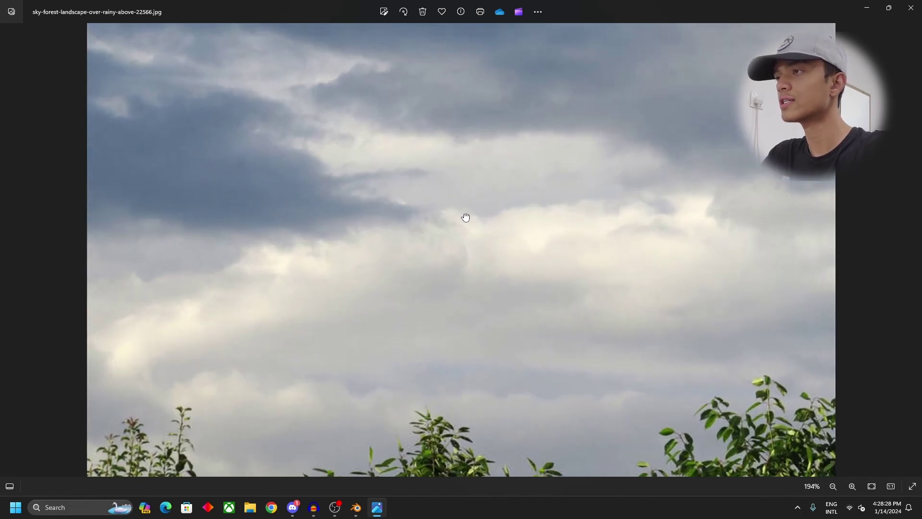
scroll(460, 281, "up", 1)
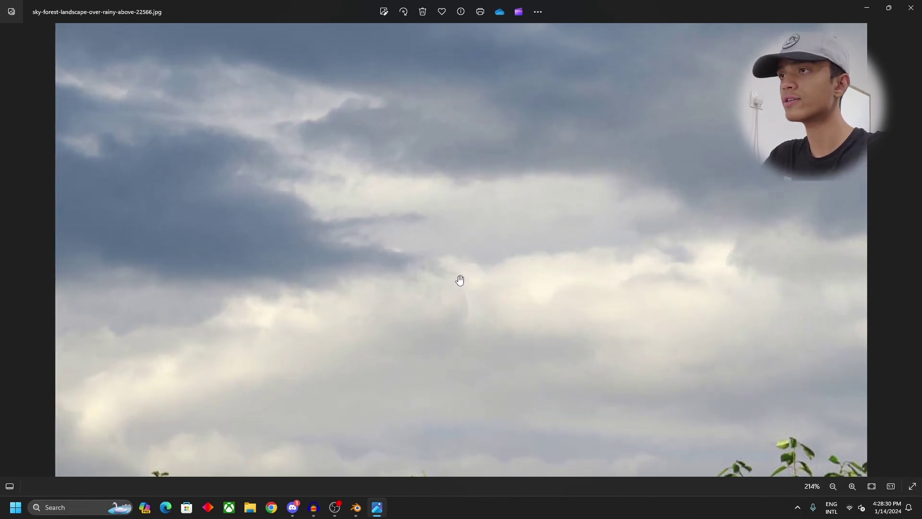
left_click_drag(461, 231, 456, 265)
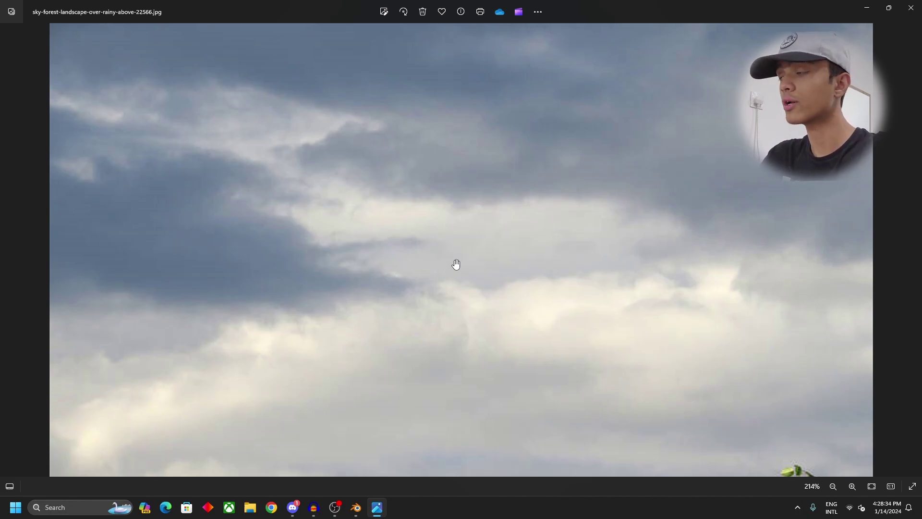
scroll(461, 267, "up", 2)
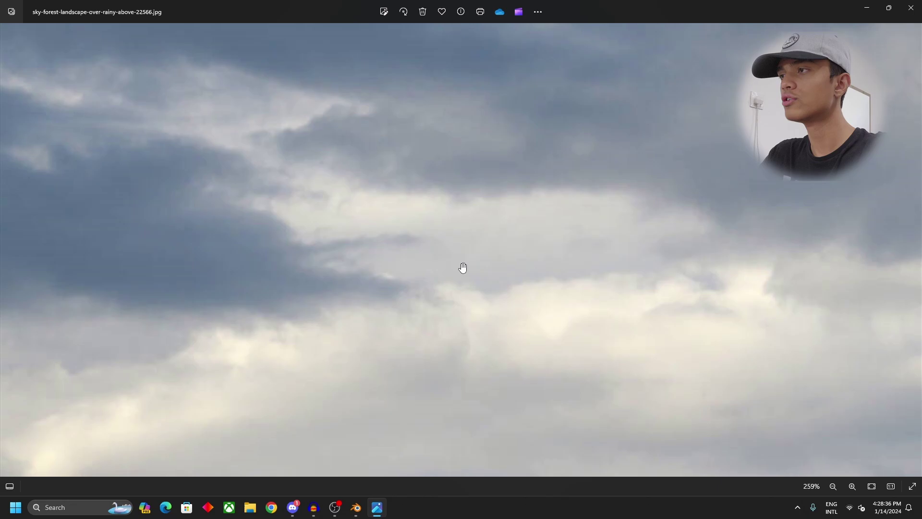
left_click_drag(435, 205, 435, 257)
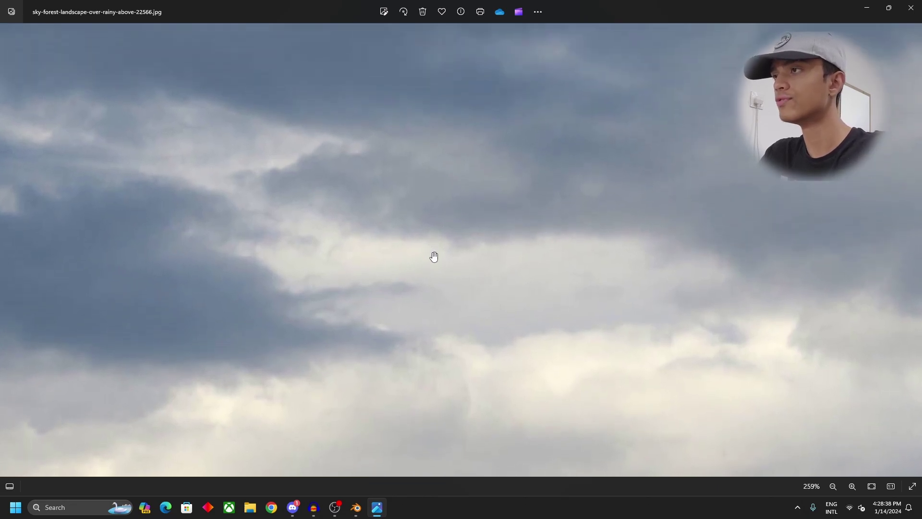
scroll(445, 260, "down", 3)
scroll(445, 259, "up", 3)
left_click_drag(390, 239, 395, 272)
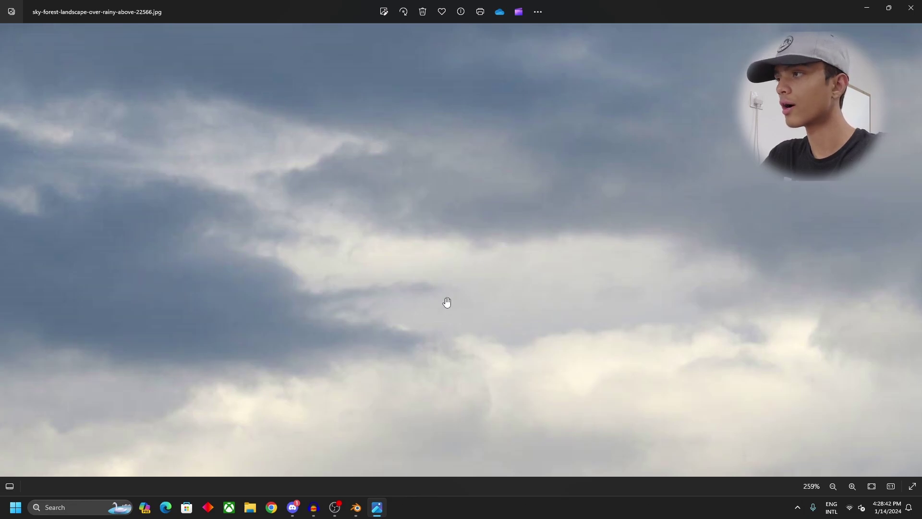
scroll(405, 257, "down", 1)
scroll(521, 192, "up", 1)
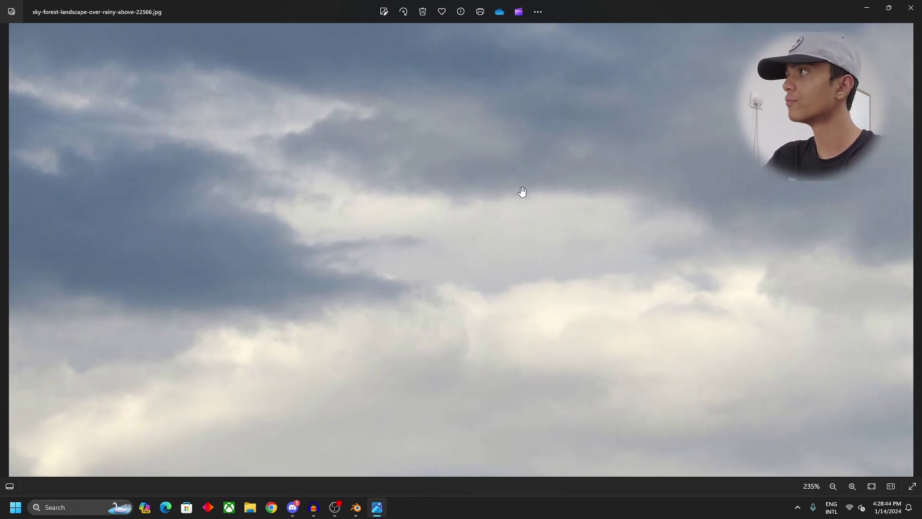
left_click(863, 4)
- Compare the cloud layer in rendered shading with the clouds in the reference sky photo
middle_click_drag(527, 185, 445, 245)
key("z")
left_click(446, 214)
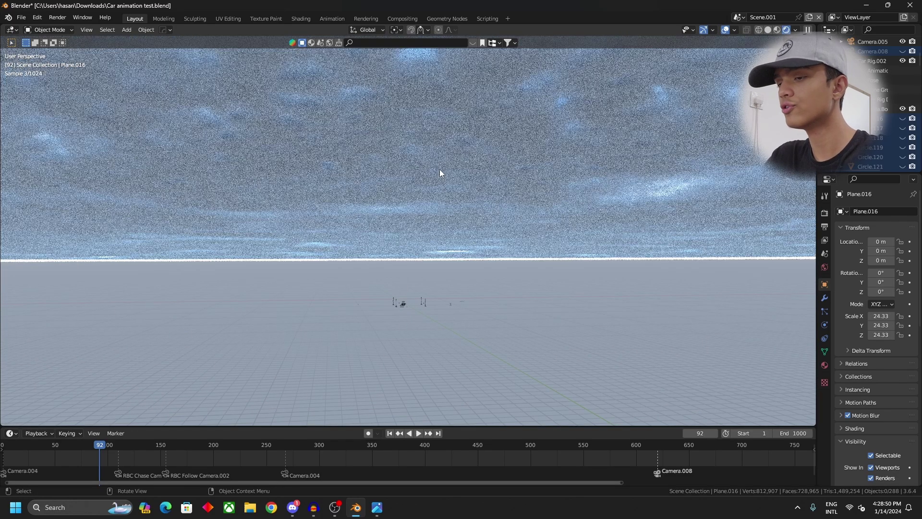
key("n")
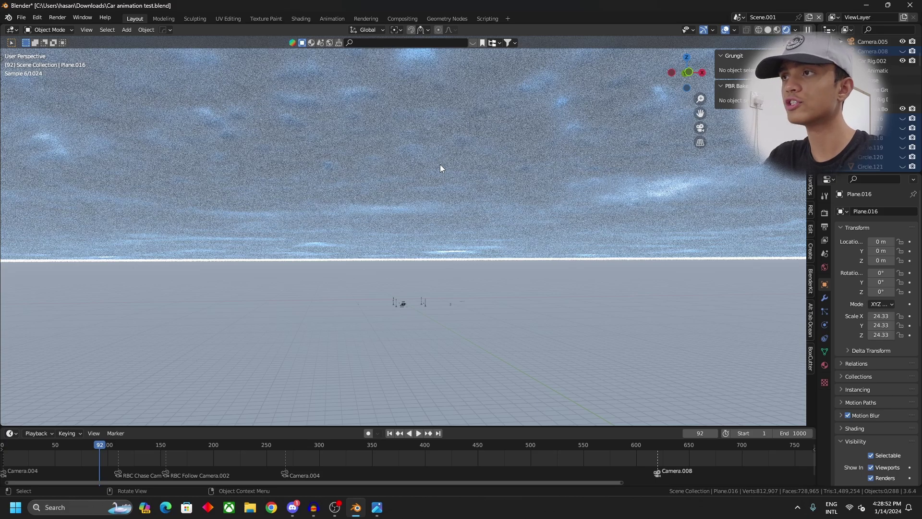
key("n")
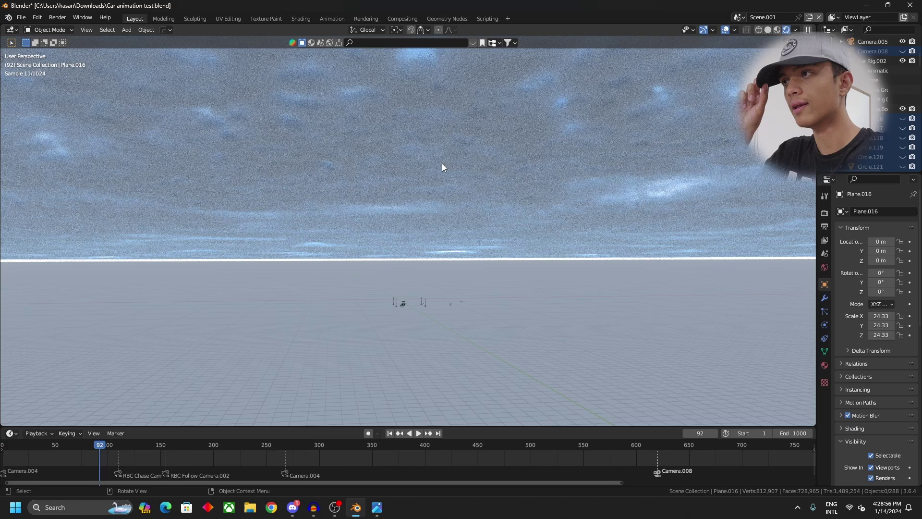
key("z")
left_click(567, 170)
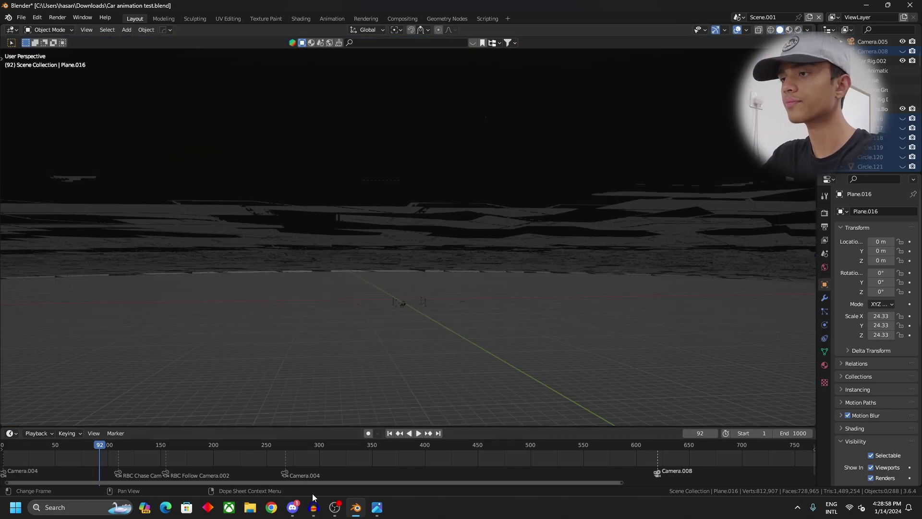
left_click(377, 507)
scroll(443, 240, "up", 3)
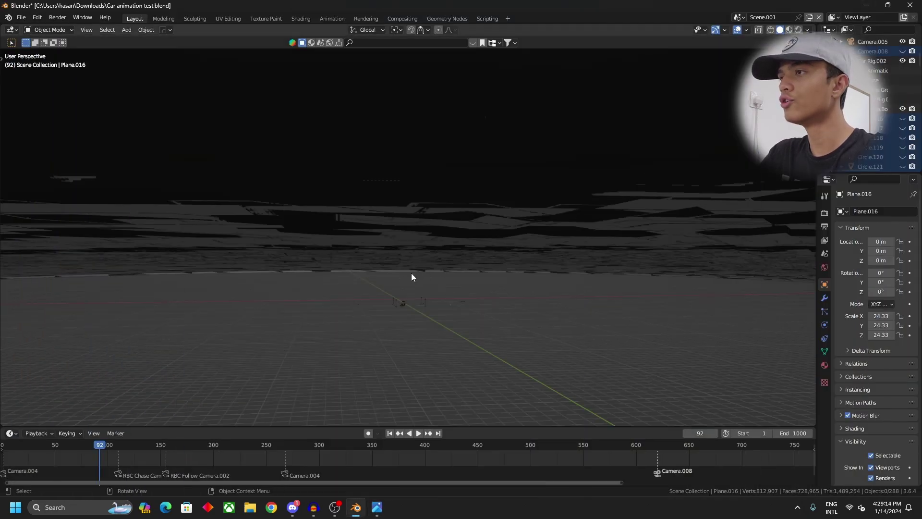
- Unhide all the hidden cliff, terrain and road objects and clear the selection
middle_click_drag(412, 273, 388, 296)
middle_click_drag(378, 335, 435, 226, "ctrl")
key("alt+h")
left_click(518, 126)
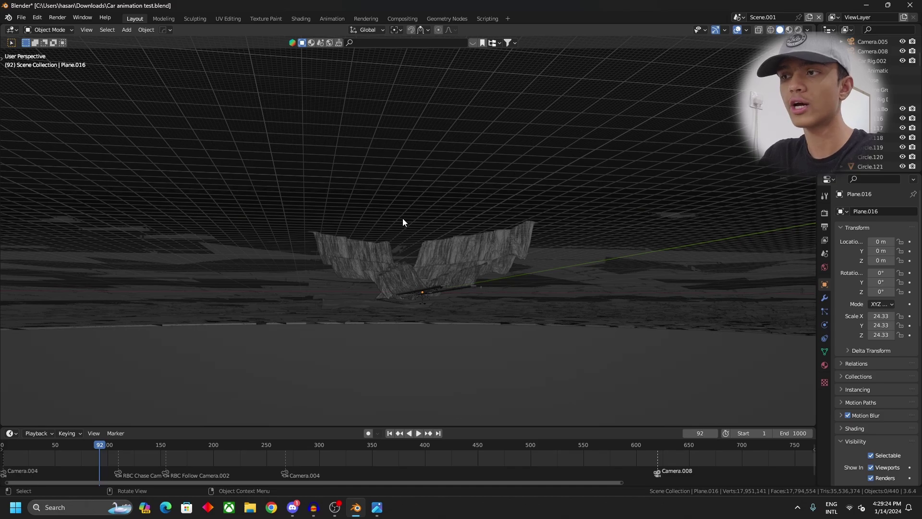
middle_click_drag(404, 226, 347, 260)
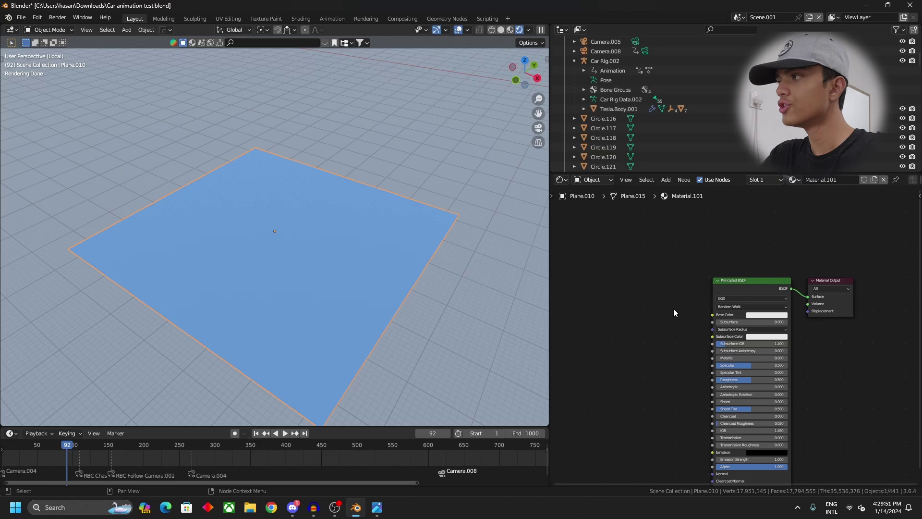
- Add a Noise Texture node to the plane's Material.101, placed before the Principled BSDF
middle_click_drag(649, 286, 658, 254)
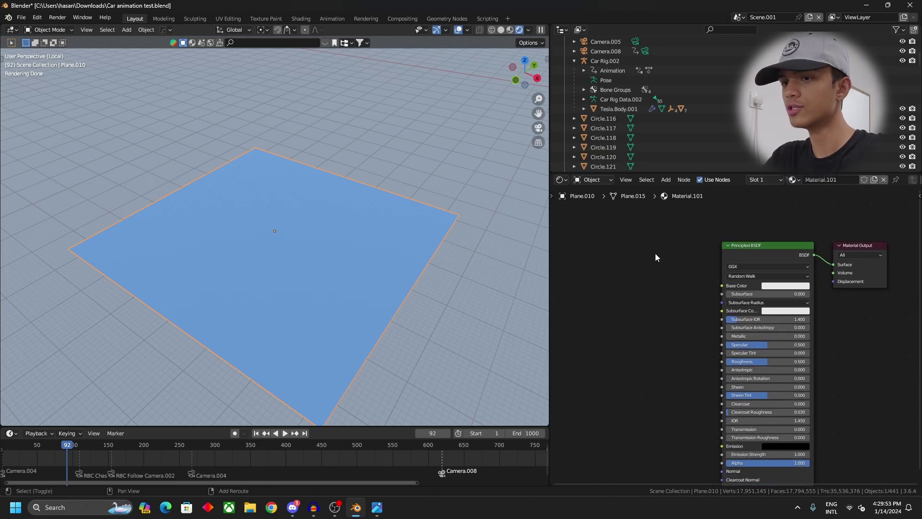
key("shift+a")
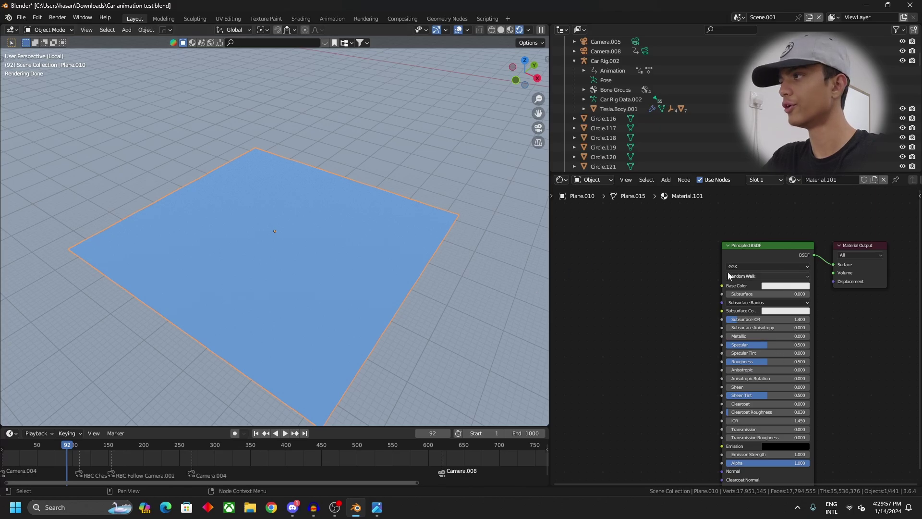
key("shift+a")
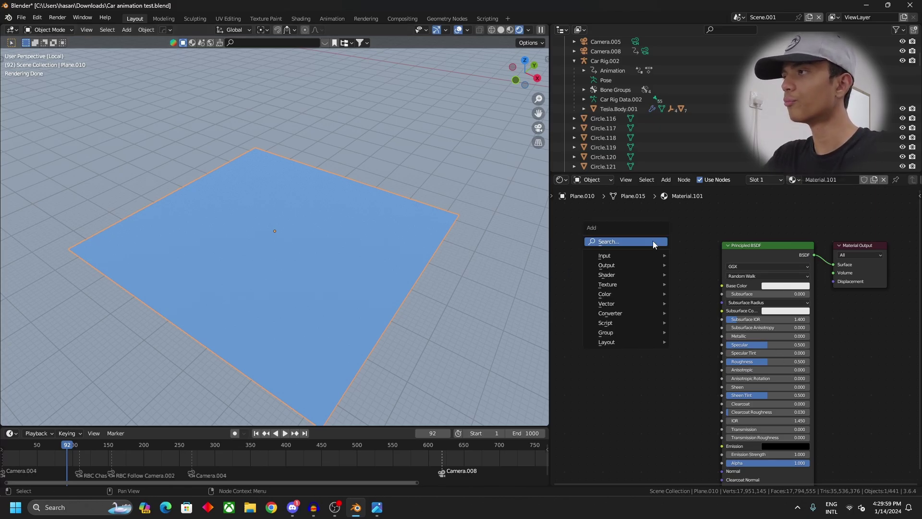
left_click(653, 241)
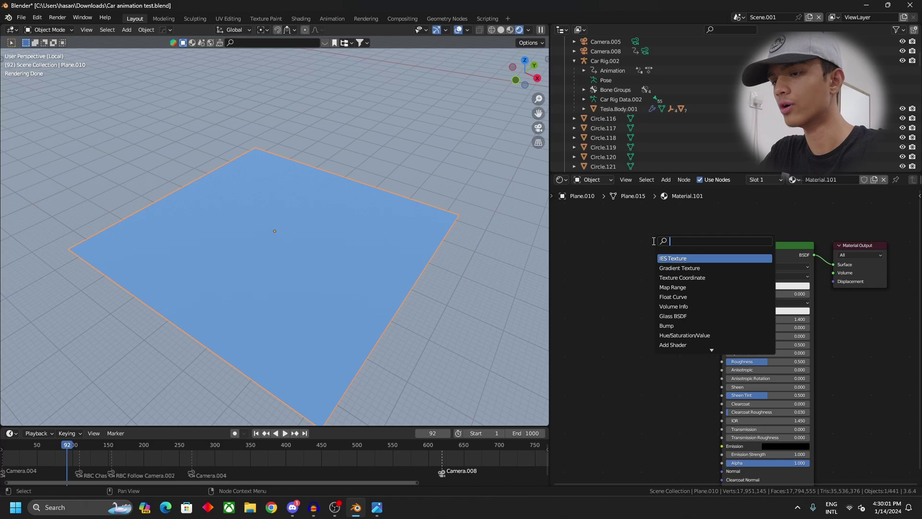
type("noise")
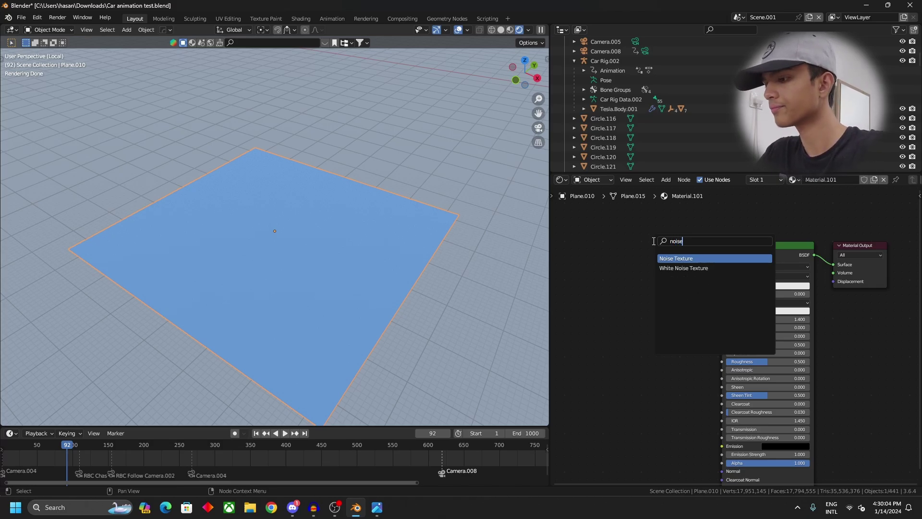
key("Return")
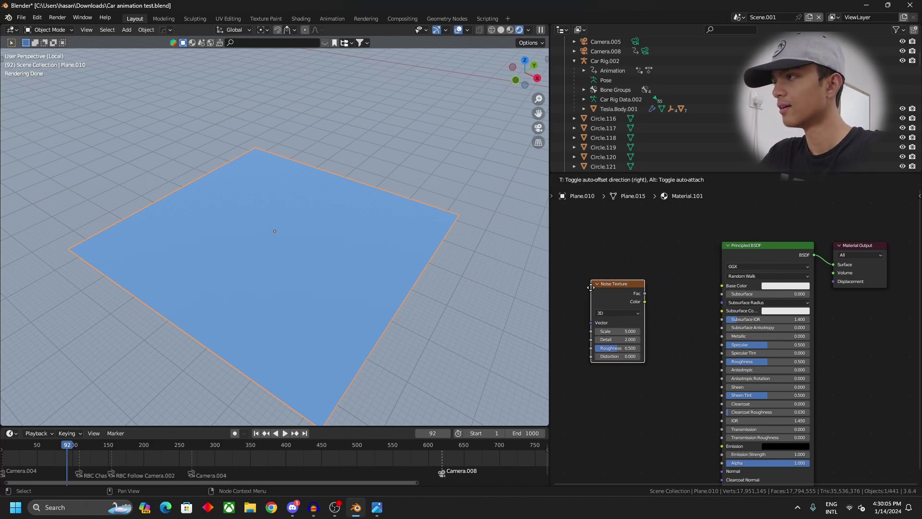
left_click(599, 284)
- Add a Color Ramp node, feeding the Noise Texture's Fac into it and its Color into the Principled BSDF's Alpha
middle_click_drag(719, 346, 830, 246)
left_click_drag(739, 194, 695, 235)
key("q")
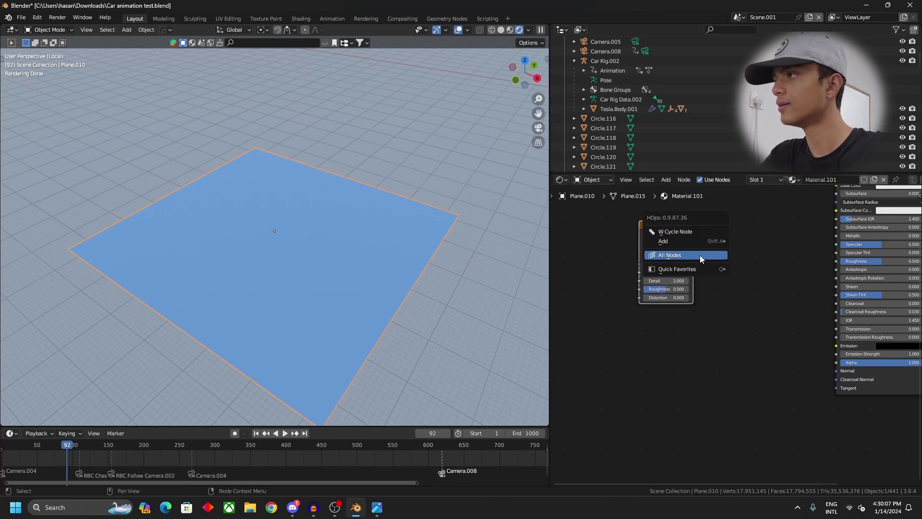
mouse_move(689, 268)
left_click(747, 276)
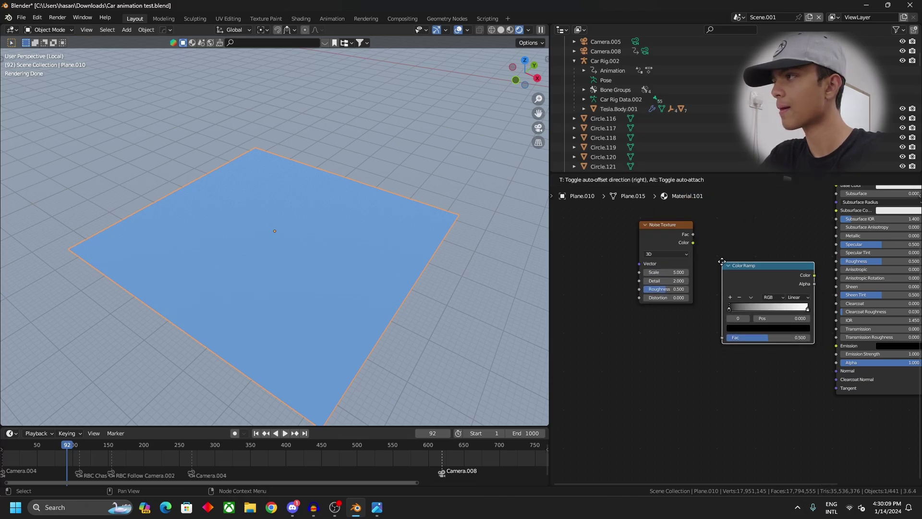
left_click(747, 276)
left_click_drag(694, 234, 841, 362)
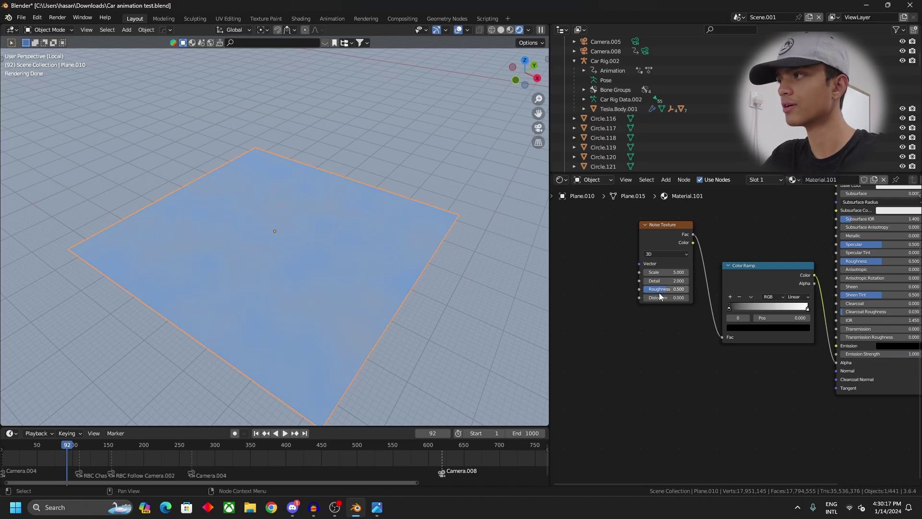
- Sharpen the plane's cloud mask by moving the Color Ramp's black stop to about 0.450 and the white stop right beside it
scroll(692, 334, "up", 2)
scroll(692, 333, "up", 1)
middle_click_drag(284, 236, 279, 256)
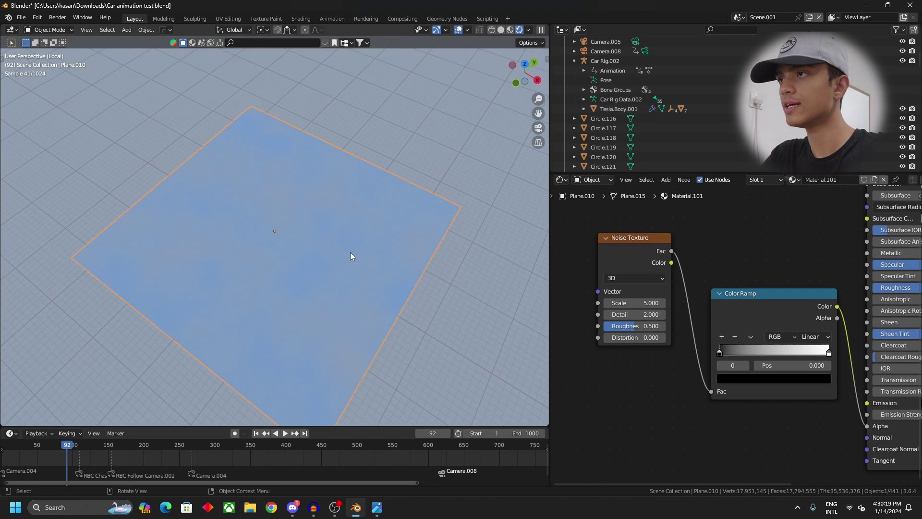
scroll(333, 276, "up", 2)
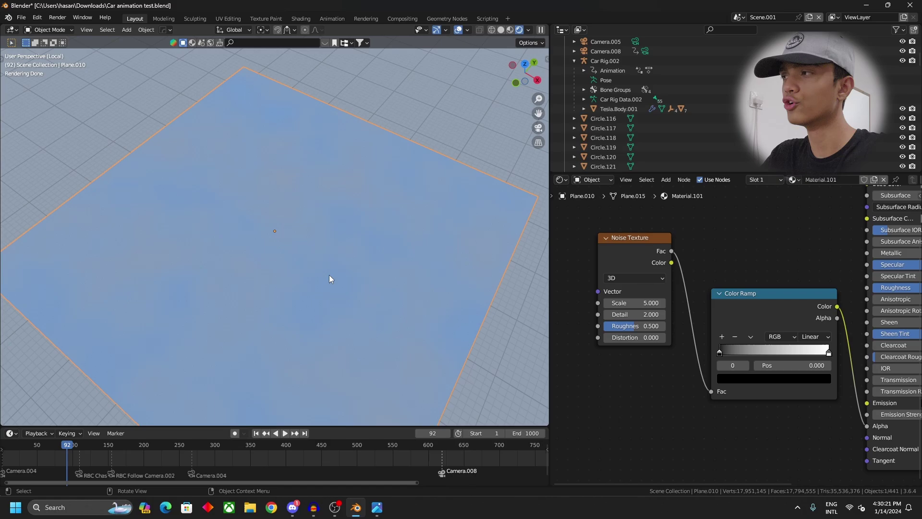
scroll(690, 366, "up", 5)
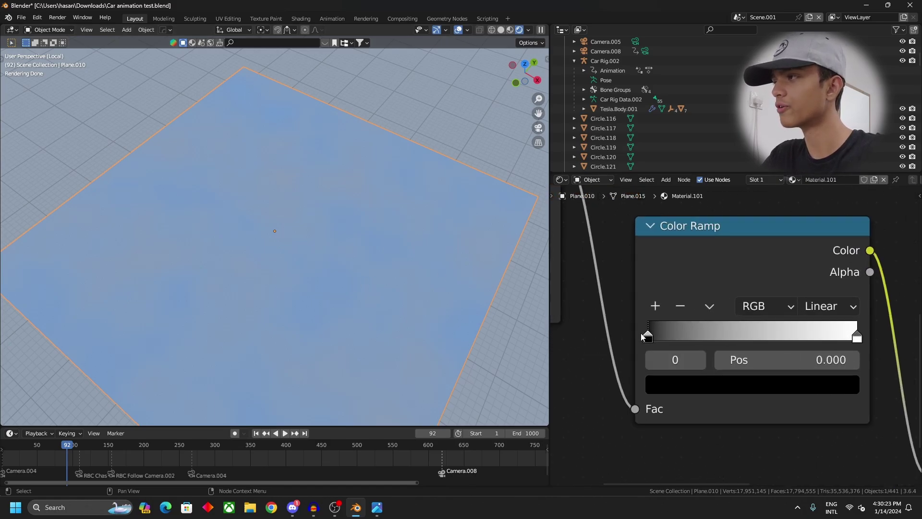
left_click_drag(647, 337, 717, 336)
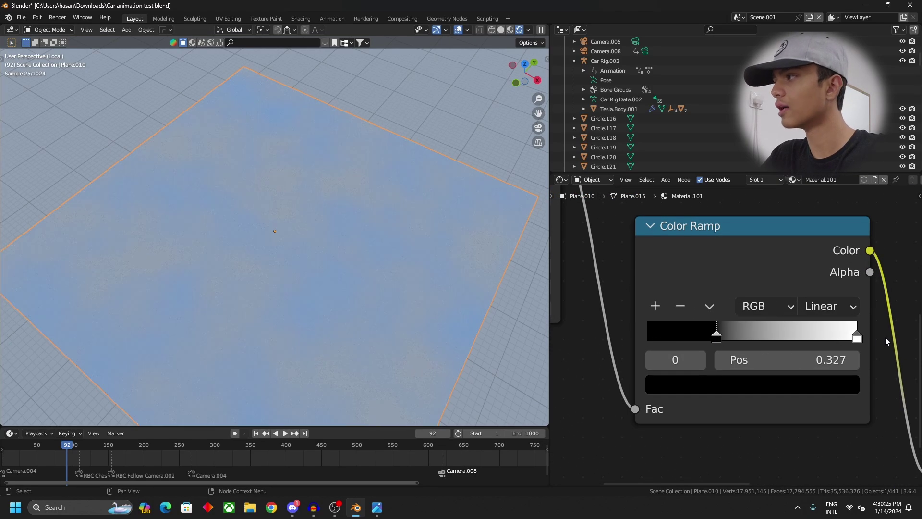
left_click_drag(847, 336, 746, 338)
middle_click_drag(247, 263, 292, 172)
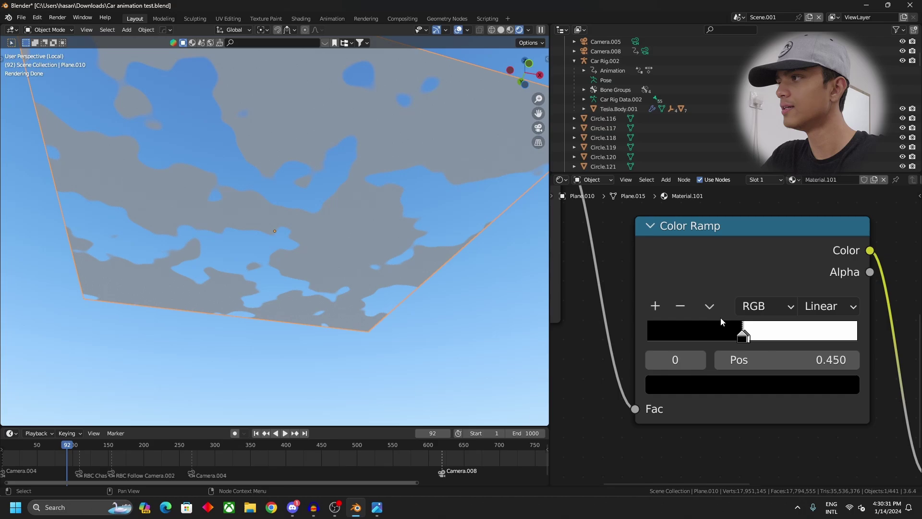
- Preview the Color Ramp's output directly on the plane as a black-and-white mask and undo the preview
left_click(739, 241, "ctrl+shift")
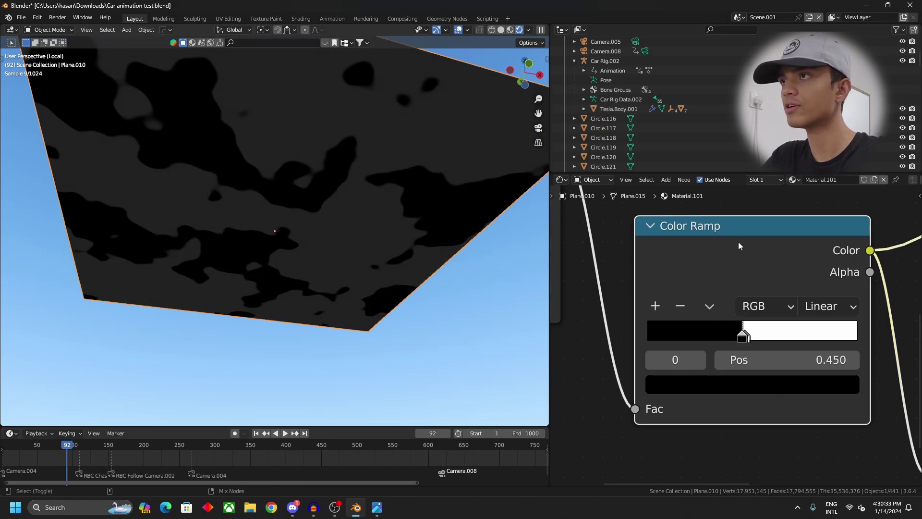
key("ctrl+z")
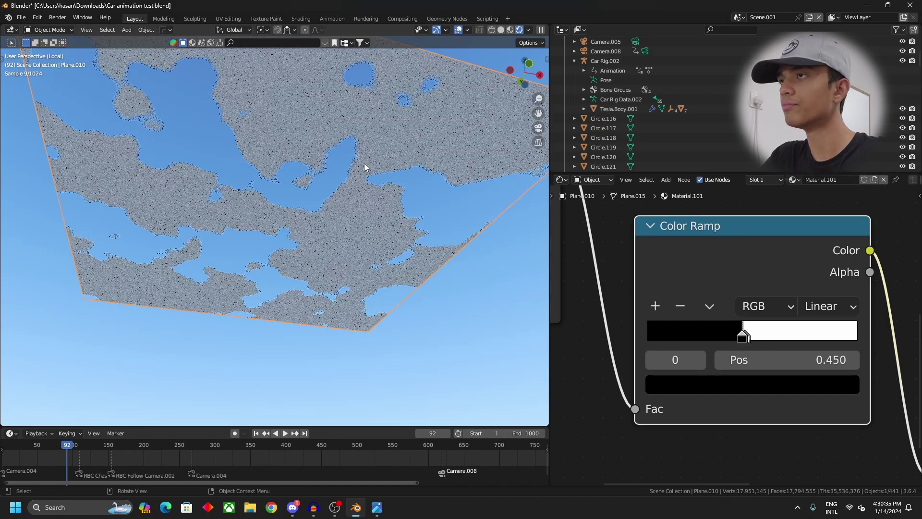
- Soften the cloud edges by spreading the Color Ramp's stops apart, with black at about 0.20 and white at about 0.53
middle_click_drag(333, 182, 268, 285)
scroll(734, 284, "down", 2)
scroll(733, 284, "up", 2)
middle_click_drag(687, 296, 759, 280)
middle_click_drag(682, 269, 702, 322)
scroll(760, 340, "up", 1)
scroll(779, 344, "down", 4)
scroll(702, 322, "up", 2)
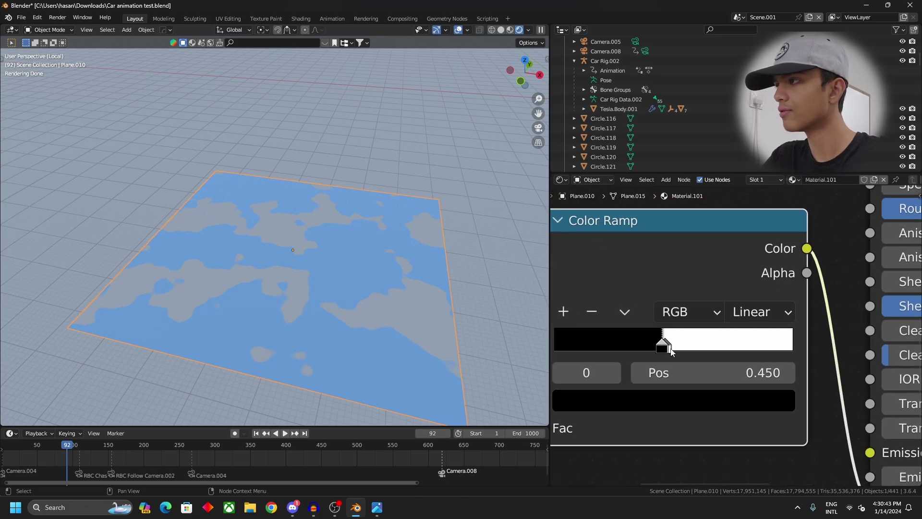
left_click_drag(665, 346, 691, 344, "ctrl")
middle_click_drag(290, 279, 318, 194)
scroll(336, 197, "up", 2)
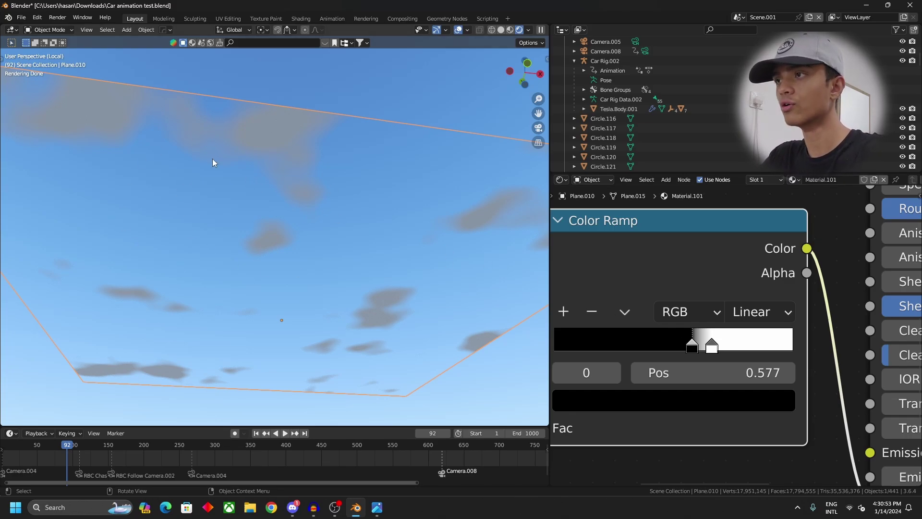
mouse_move(692, 346)
left_mouse_down()
mouse_move(594, 345)
mouse_move(705, 345)
mouse_move(651, 345)
mouse_move(681, 347)
left_mouse_up()
- Set the Noise Texture's Detail to 15 and its Roughness to 0.7 for finer, wispier clouds
middle_click_drag(581, 253, 788, 275)
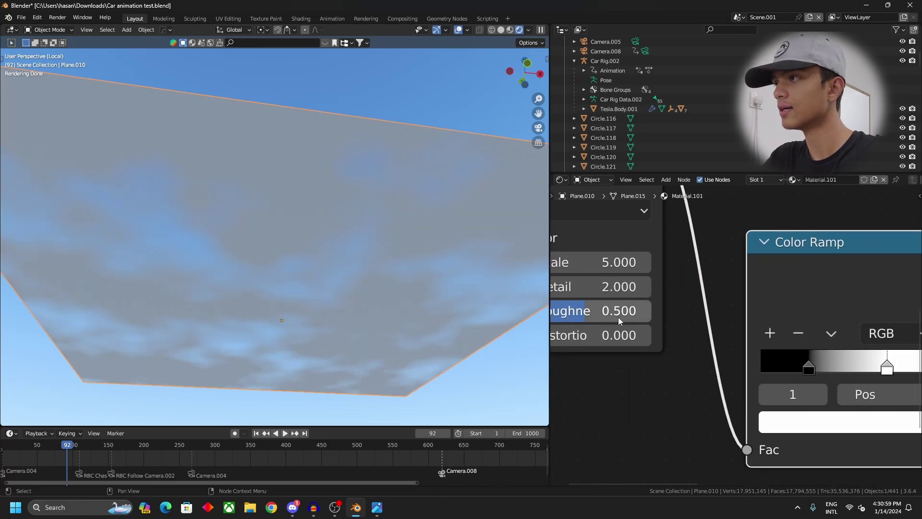
left_click_drag(584, 292, 672, 292)
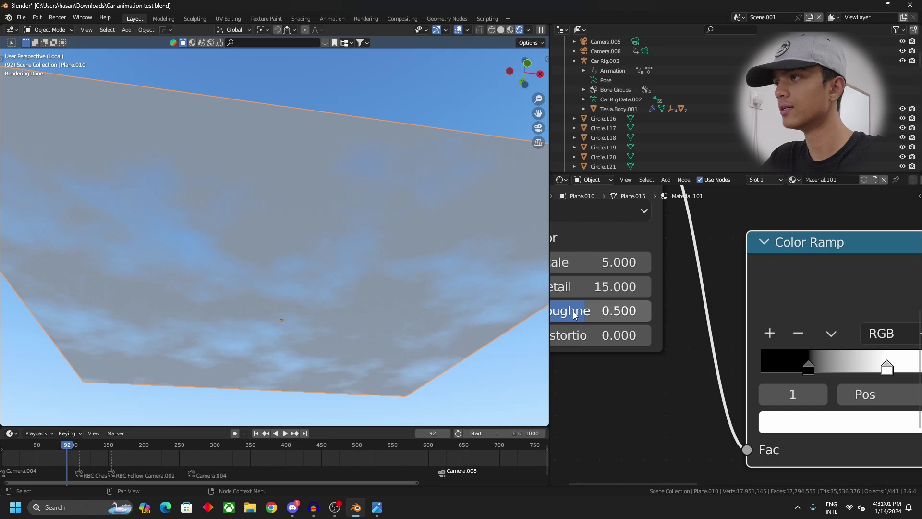
left_click_drag(575, 315, 600, 315)
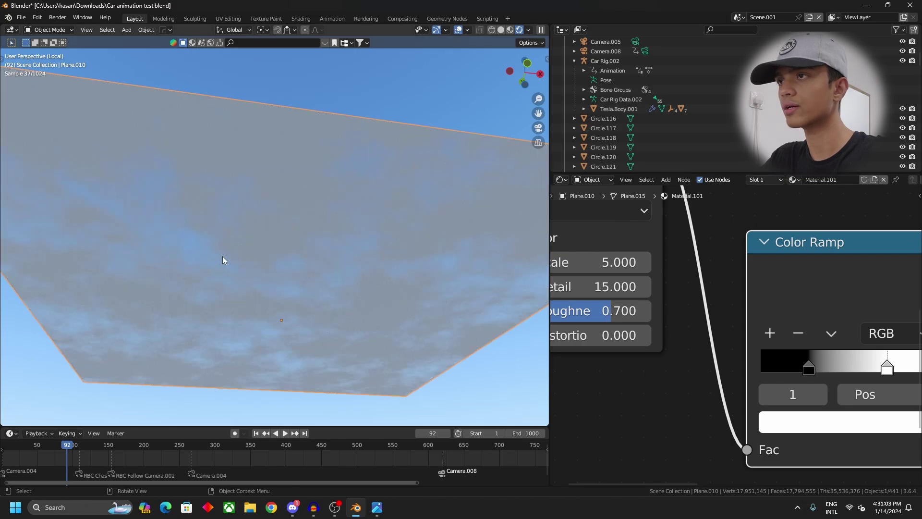
- Save the blend file and check the cloud plane from the side and from above
middle_click_drag(223, 256, 278, 315)
key("ctrl+s")
scroll(245, 225, "down", 6)
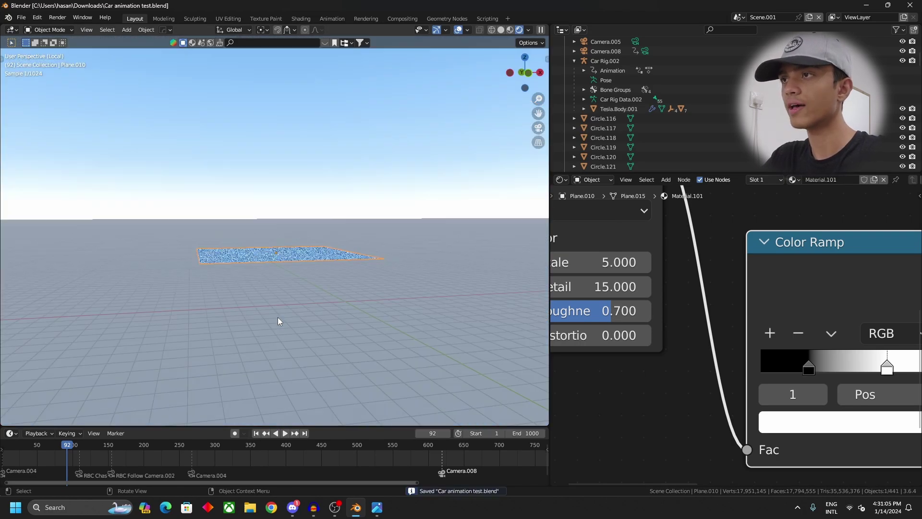
middle_click_drag(289, 215, 272, 288)
scroll(273, 287, "up", 5)
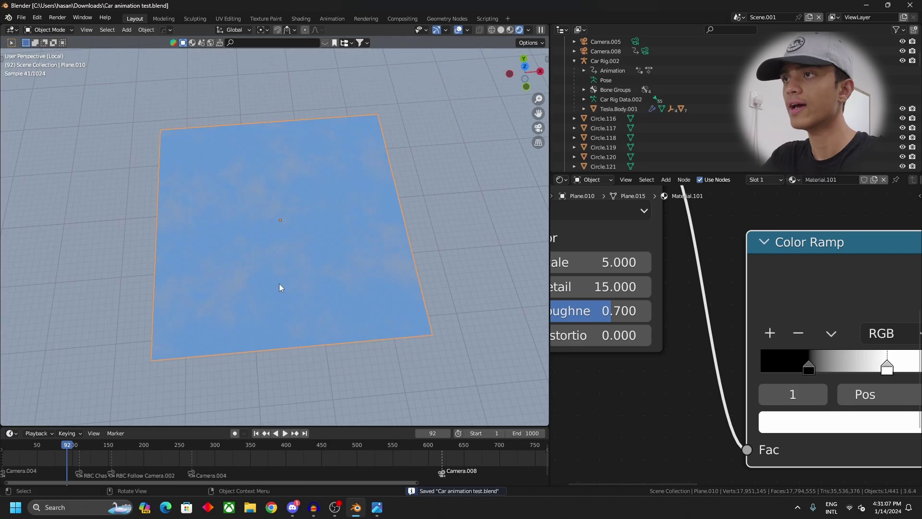